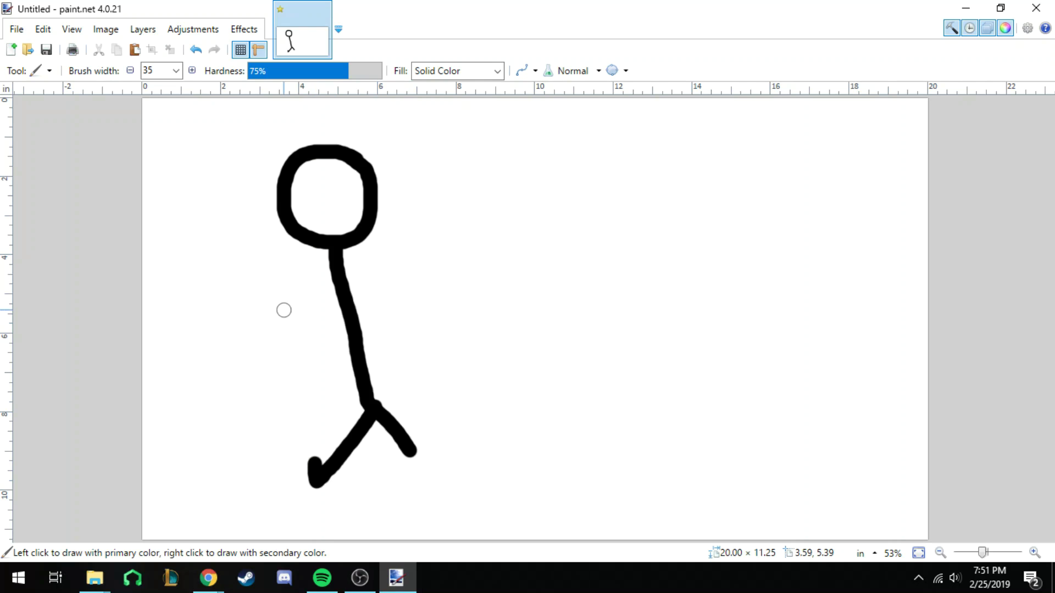
Draw two eyes, a wide smiling mouth and horizontal arms on the black stick figure with the 35-width brush.
click(334, 187)
mouse_move(257, 173)
mouse_down()
mouse_move(315, 222)
mouse_move(393, 141)
mouse_up()
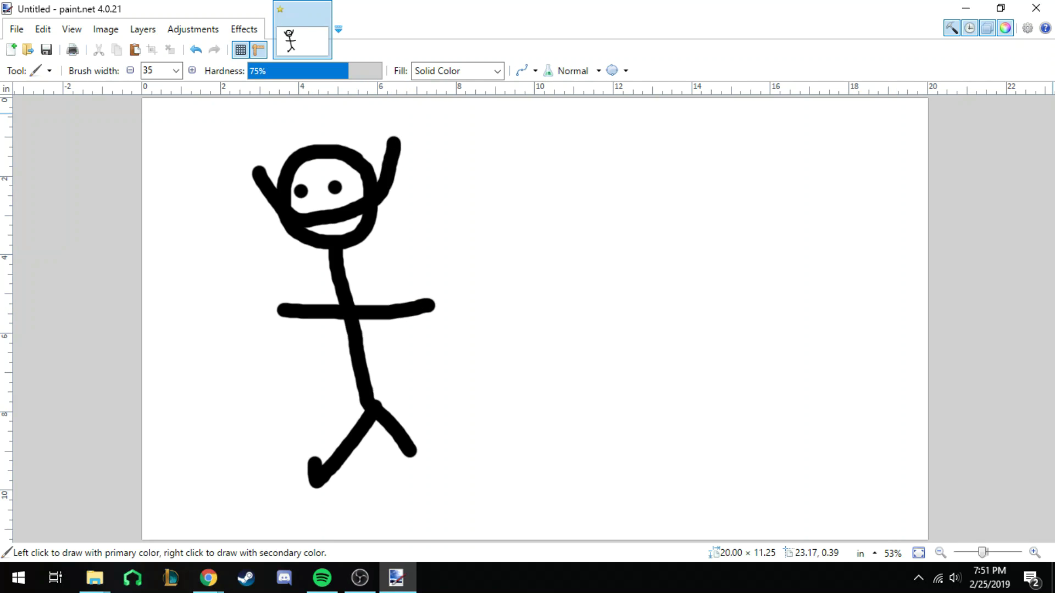
Cut the black stick figure out with a rectangular selection about 5.73 × 9.82 in, move it off the canvas and deselect.
key(s)
drag(441, 123, 216, 509)
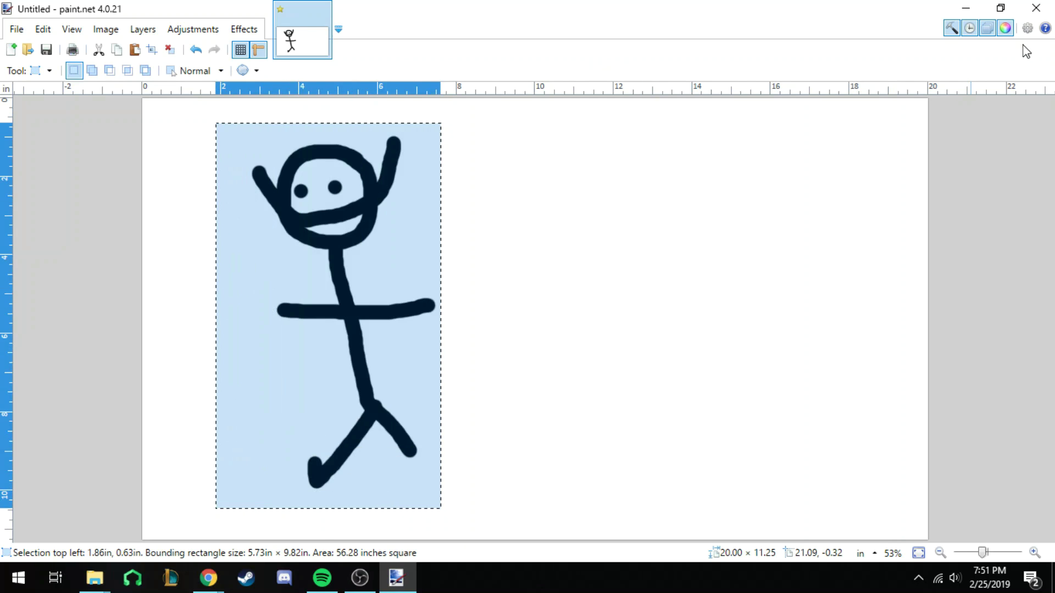
key(m)
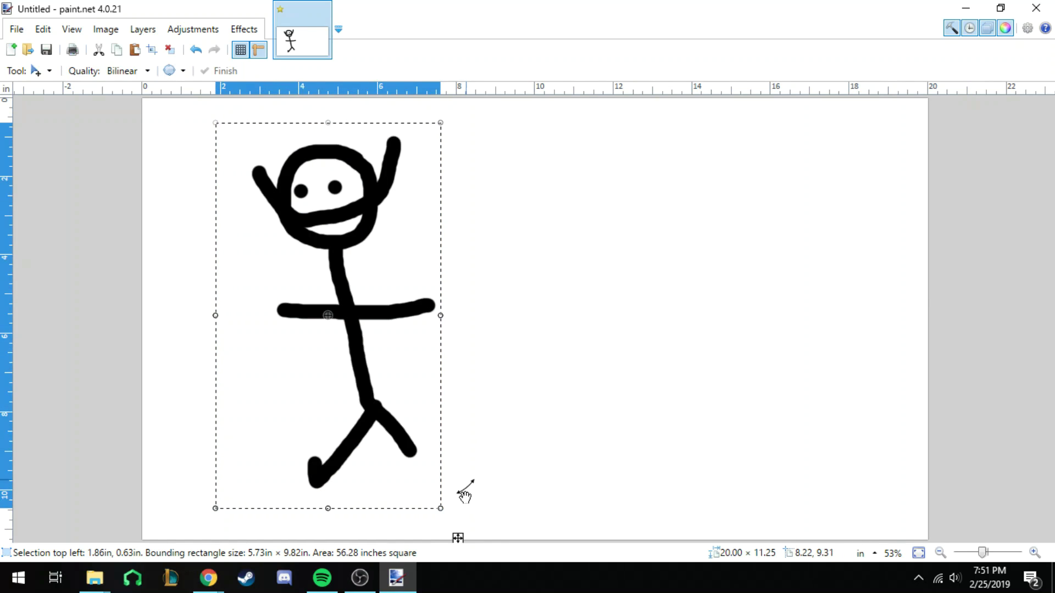
mouse_move(455, 539)
mouse_down()
mouse_move(504, 499)
mouse_move(494, 505)
mouse_move(483, 419)
mouse_move(351, 461)
mouse_move(700, 590)
mouse_move(134, 489)
mouse_move(803, 235)
mouse_move(33, 500)
mouse_move(307, 541)
mouse_move(454, 546)
mouse_up()
mouse_move(385, 401)
mouse_down()
mouse_move(403, 360)
mouse_move(400, 464)
mouse_move(551, 464)
mouse_move(558, 421)
mouse_move(622, 443)
mouse_move(638, 393)
mouse_move(812, 425)
mouse_move(914, 518)
mouse_move(1054, 405)
mouse_move(1054, 555)
mouse_up()
key(b)
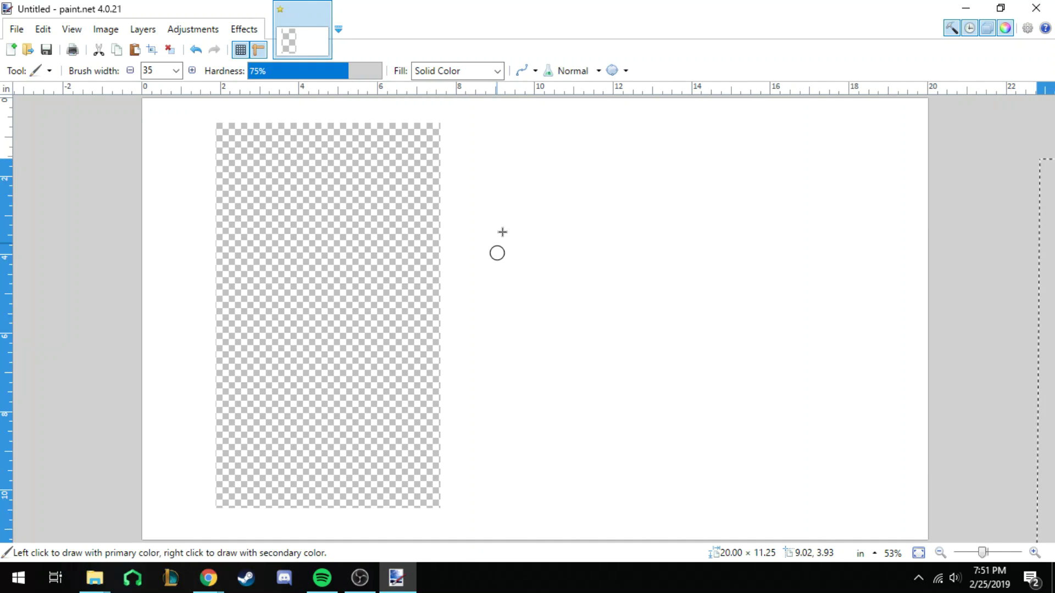
key(s)
click(816, 318)
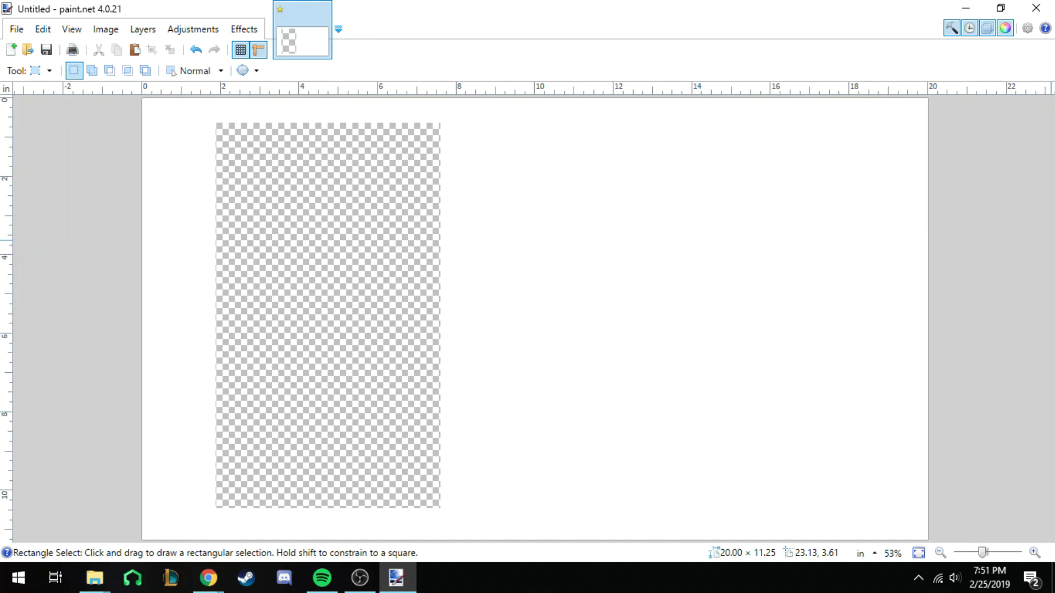
Draw a blue stick figure with eyes and a smile over the transparent rectangle using the brush.
key(b)
mouse_move(349, 163)
mouse_down()
mouse_move(302, 184)
mouse_move(348, 255)
mouse_move(374, 163)
mouse_move(334, 162)
mouse_move(423, 417)
mouse_up()
drag(376, 322, 330, 431)
drag(326, 321, 450, 251)
click(335, 198)
click(358, 182)
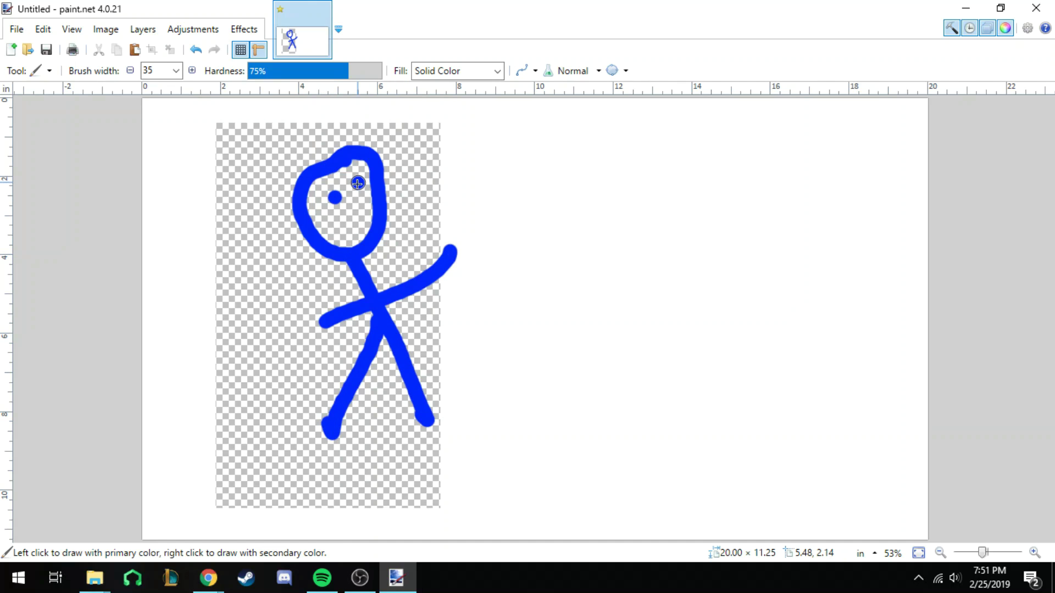
drag(325, 213, 367, 205)
Draw a magenta stick figure with two eyes and a frown on the white area of the canvas.
mouse_move(697, 160)
mouse_down()
mouse_move(595, 202)
mouse_move(696, 216)
mouse_move(702, 163)
mouse_up()
drag(642, 259, 691, 408)
drag(657, 342, 603, 420)
drag(626, 300, 722, 273)
click(614, 190)
click(652, 190)
mouse_move(633, 219)
mouse_down()
mouse_move(655, 206)
mouse_move(676, 239)
mouse_up()
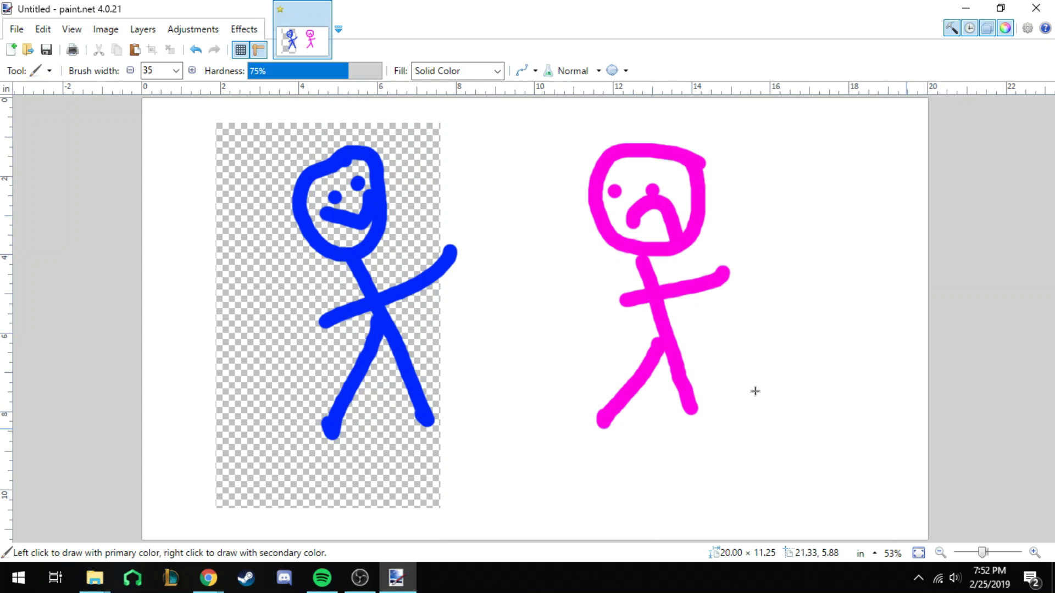
Draw an orange-red stick figure with an open-topped head and a face between the blue and magenta figures.
mouse_move(491, 168)
mouse_down()
mouse_move(507, 253)
mouse_move(530, 166)
mouse_up()
drag(530, 263, 554, 455)
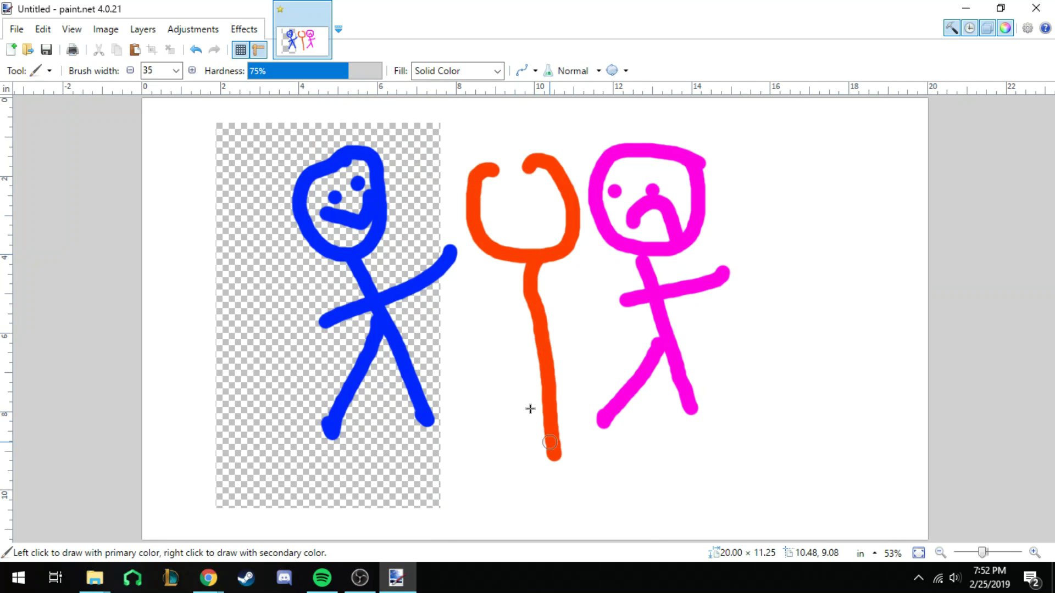
drag(522, 343, 488, 423)
drag(511, 298, 598, 268)
click(553, 218)
click(526, 211)
mouse_move(528, 223)
mouse_down()
mouse_move(549, 243)
mouse_move(591, 238)
mouse_up()
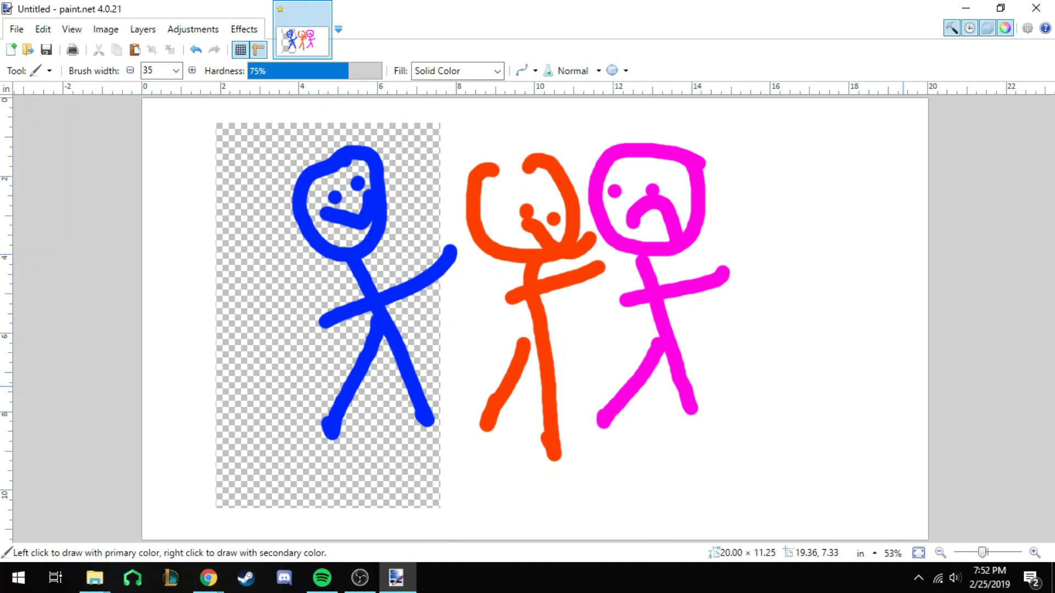
Fill the white background around the stick figures with solid spring green at 50% tolerance.
key(f)
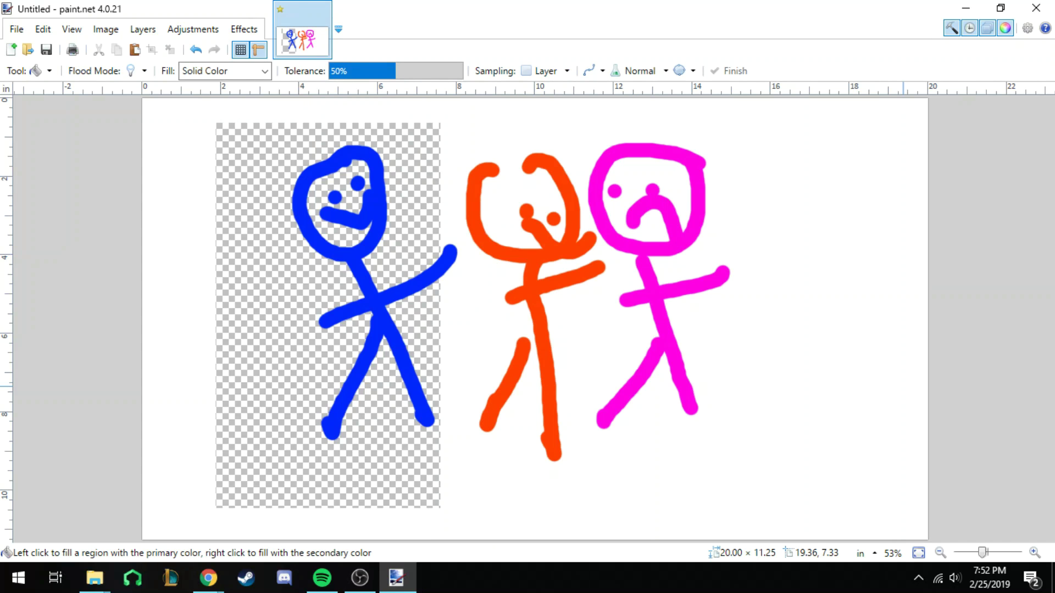
click(783, 242)
click(959, 447)
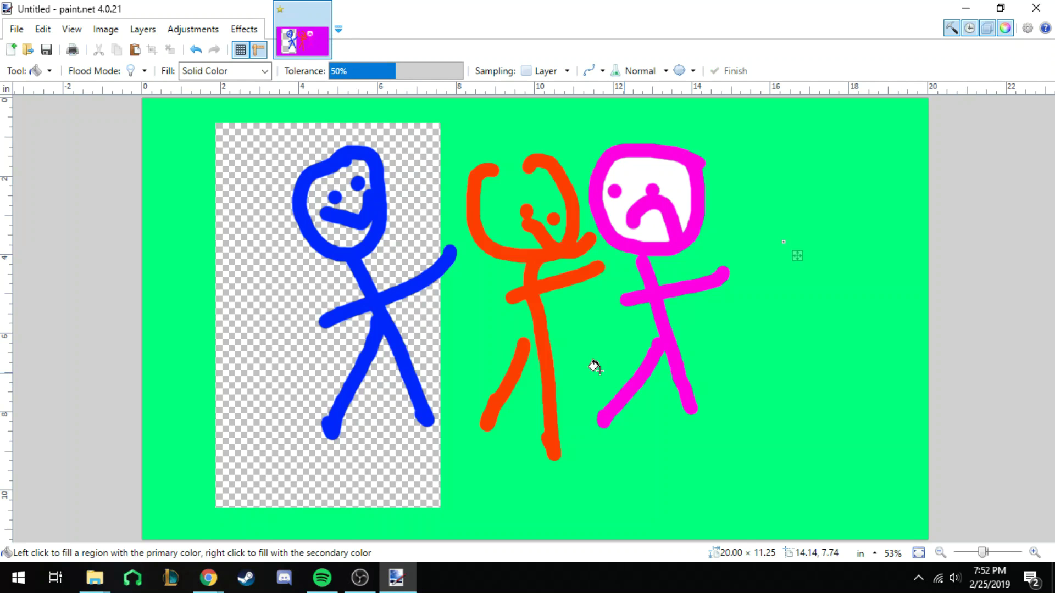
click(459, 258)
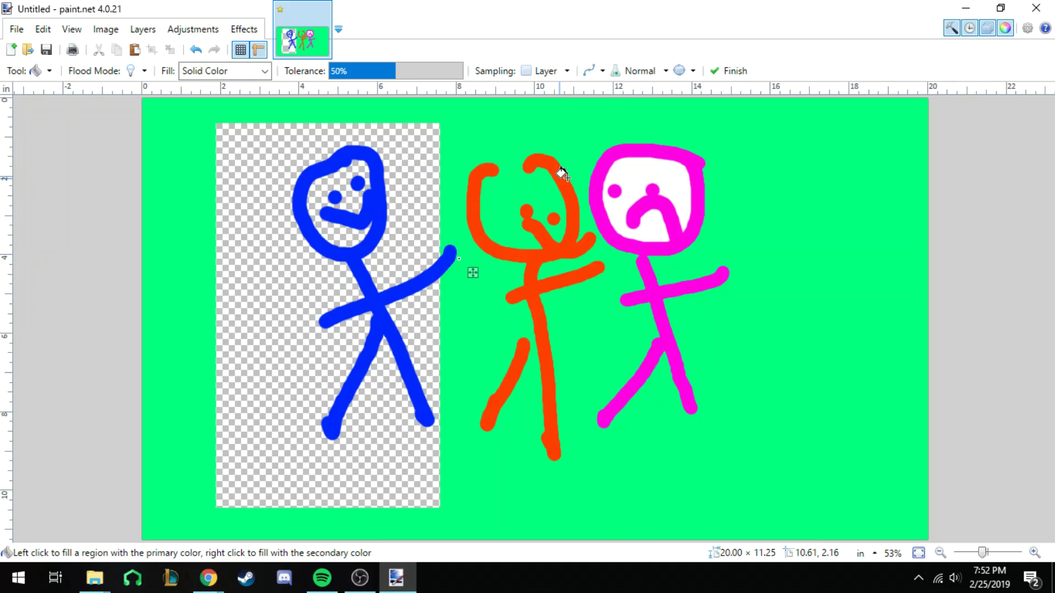
Recolor the frowning magenta figure orange, keeping one eye magenta, and recolor the blue figure's outline magenta with flood fills.
right_click(603, 174)
click(617, 188)
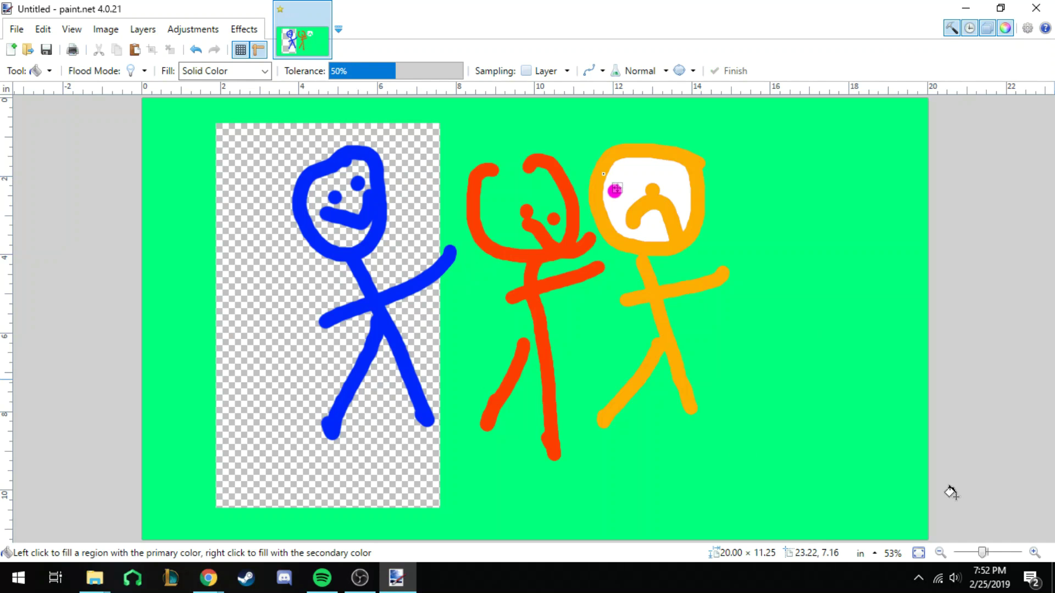
click(372, 210)
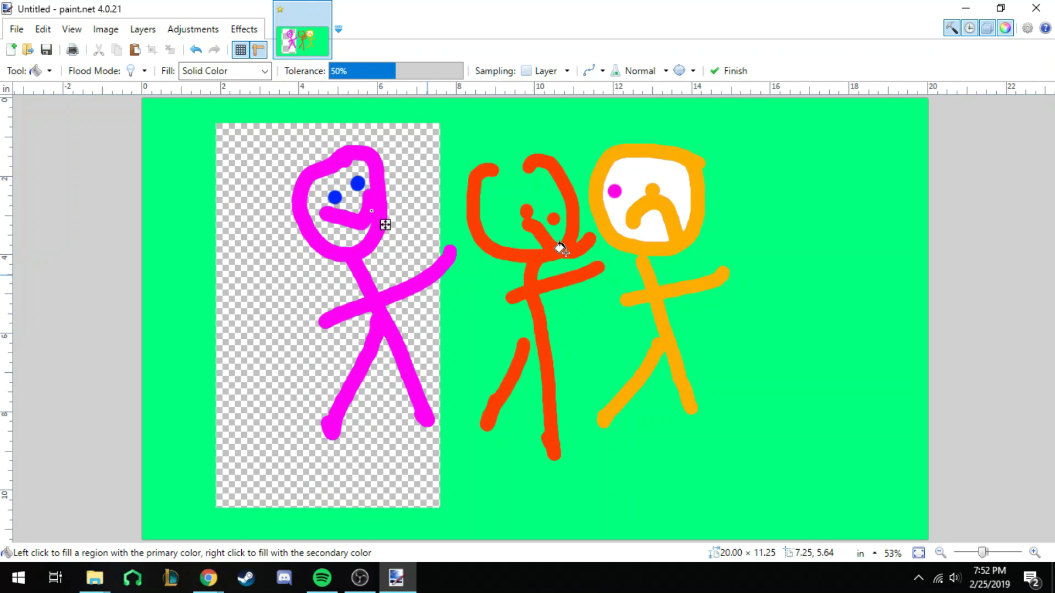
Refill the green background around the three figures with coral red.
click(529, 193)
click(529, 194)
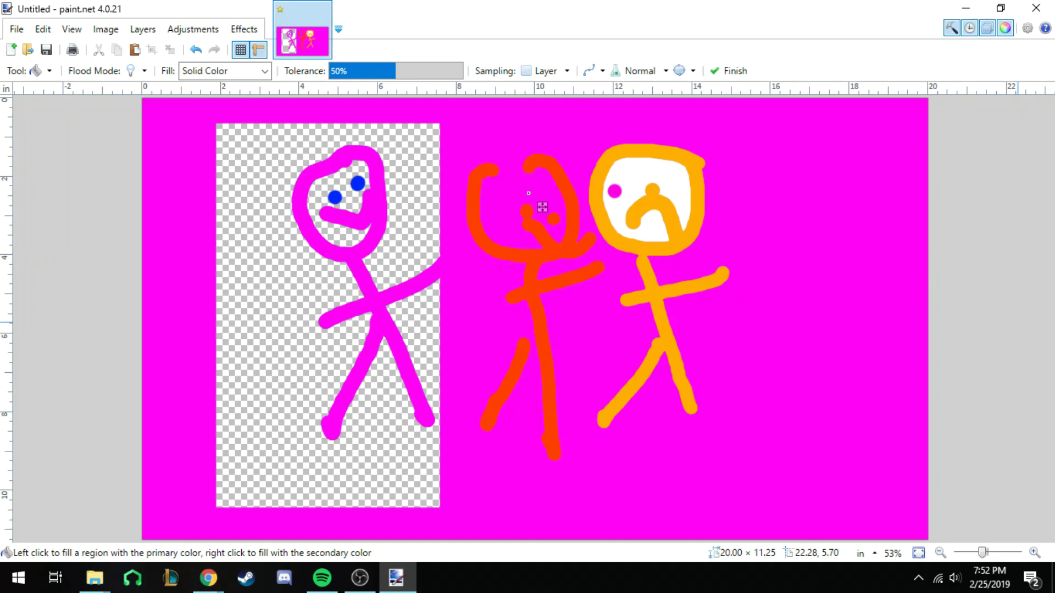
click(469, 332)
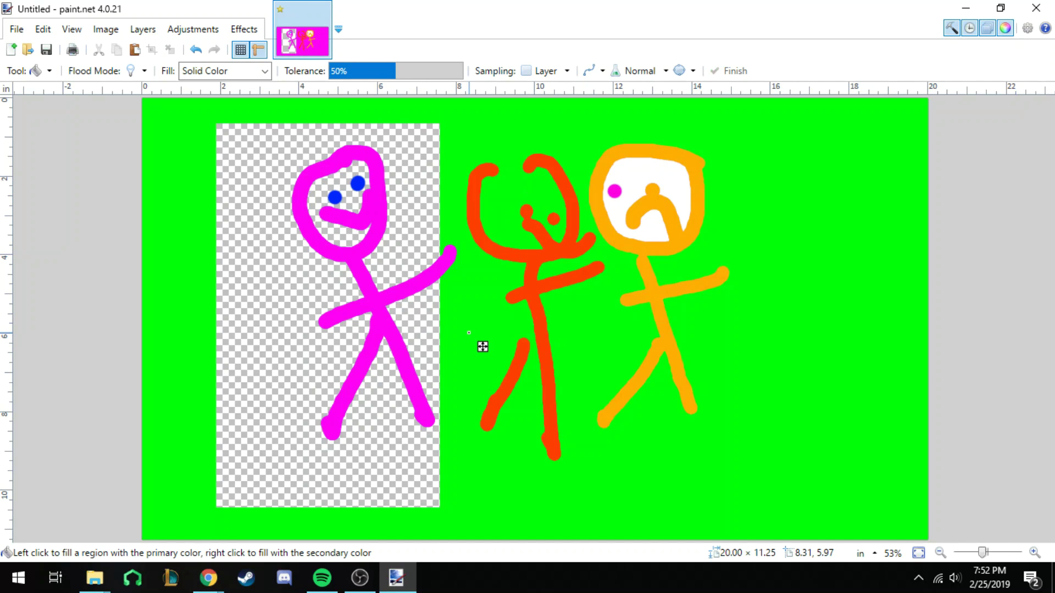
right_click(469, 333)
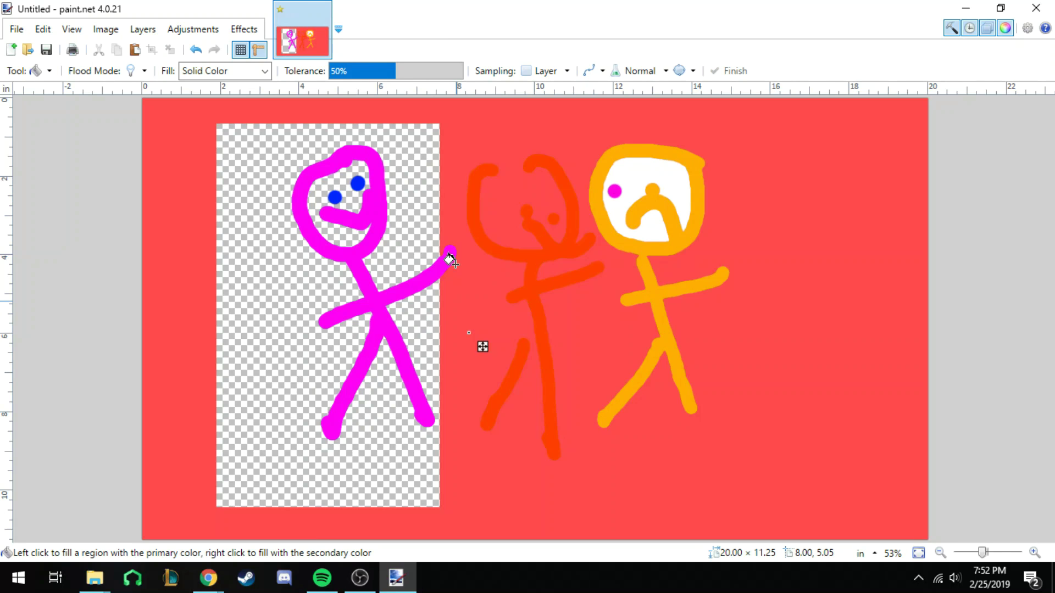
Fill the magenta figure's face and the transparent rectangle around it with the same coral red.
click(346, 206)
click(438, 331)
drag(439, 331, 833, 331)
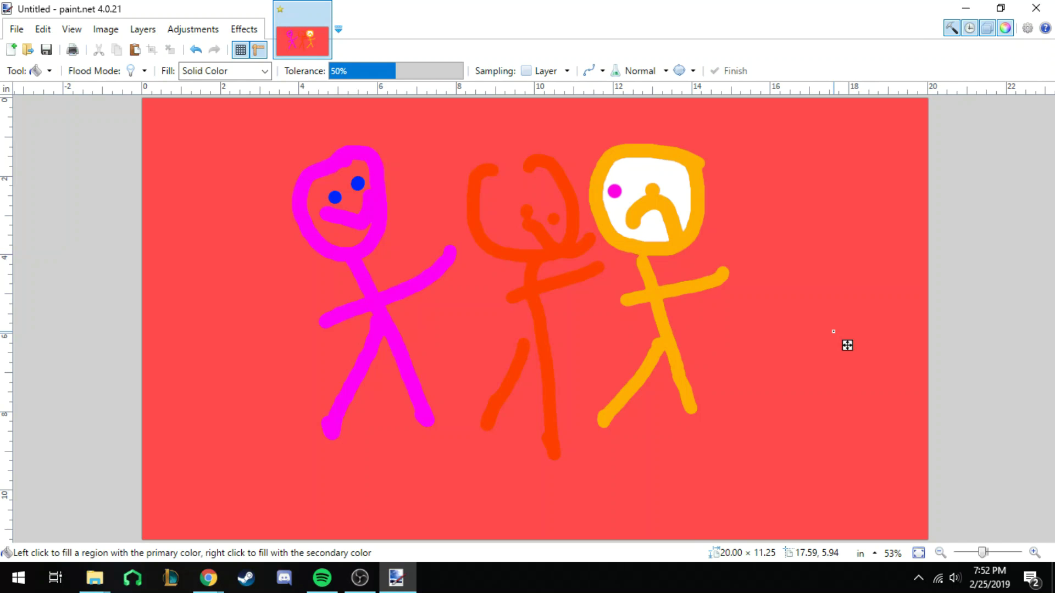
Recolor the whole background light pink, flooding over the orange-red and orange figure outlines.
click(847, 345)
click(847, 345)
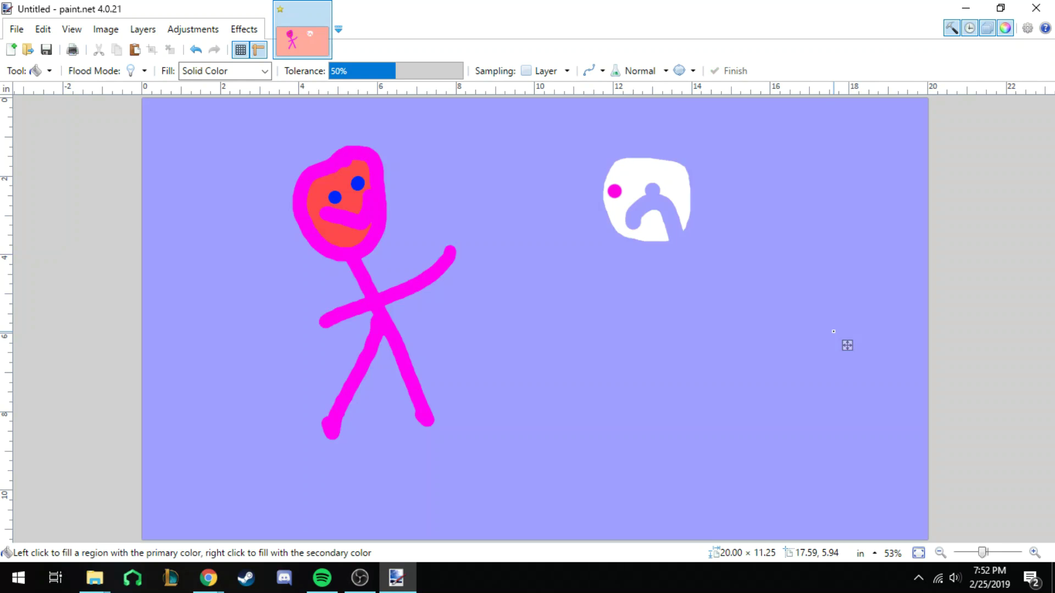
click(847, 345)
click(847, 345)
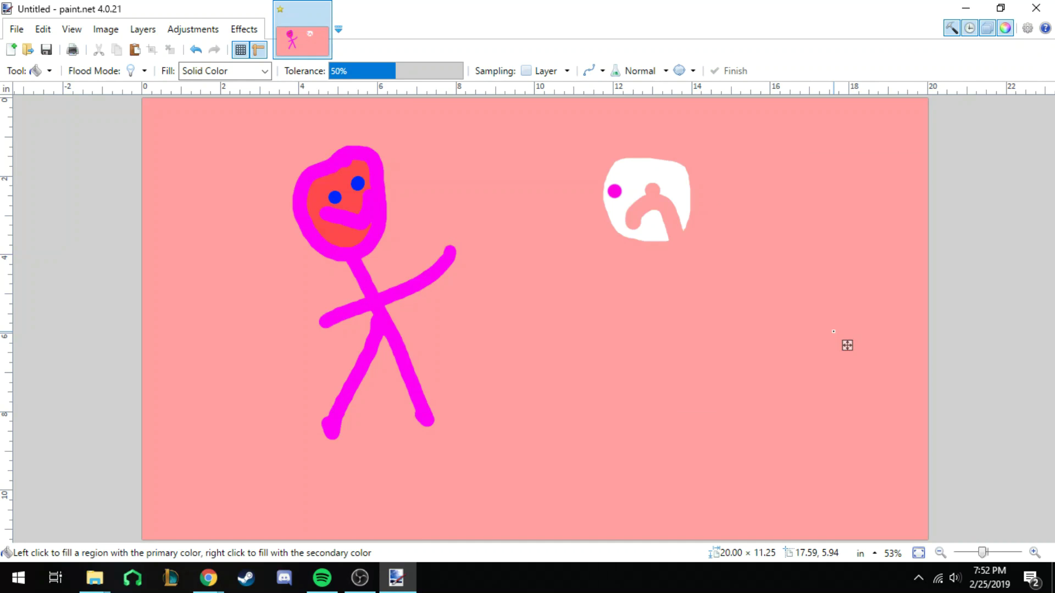
Delete everything on the canvas and flood the empty canvas with a very dark green.
key(ctrl+a)
key(Delete)
click(418, 240)
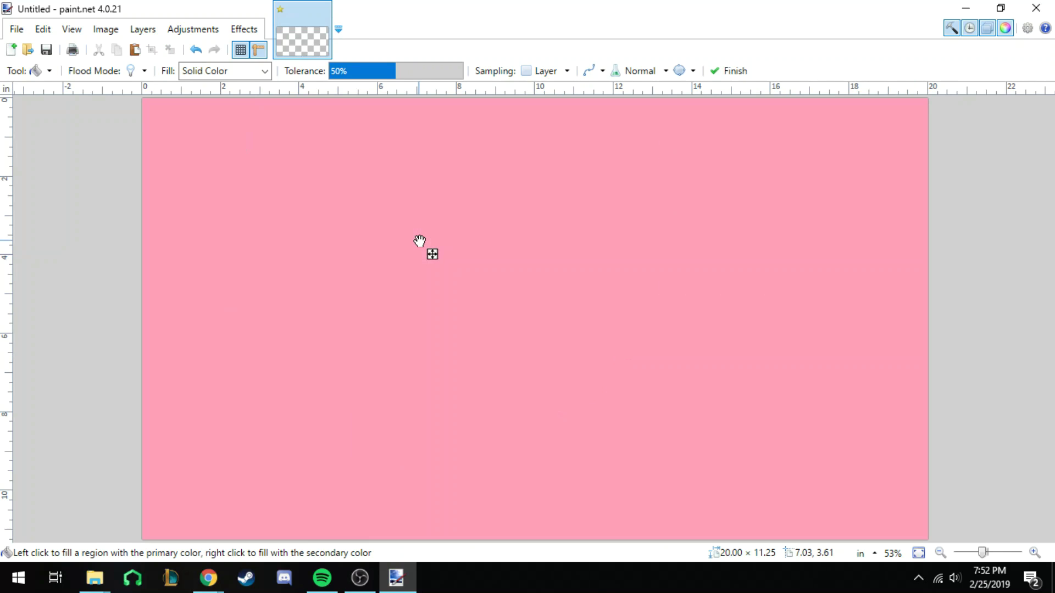
click(433, 254)
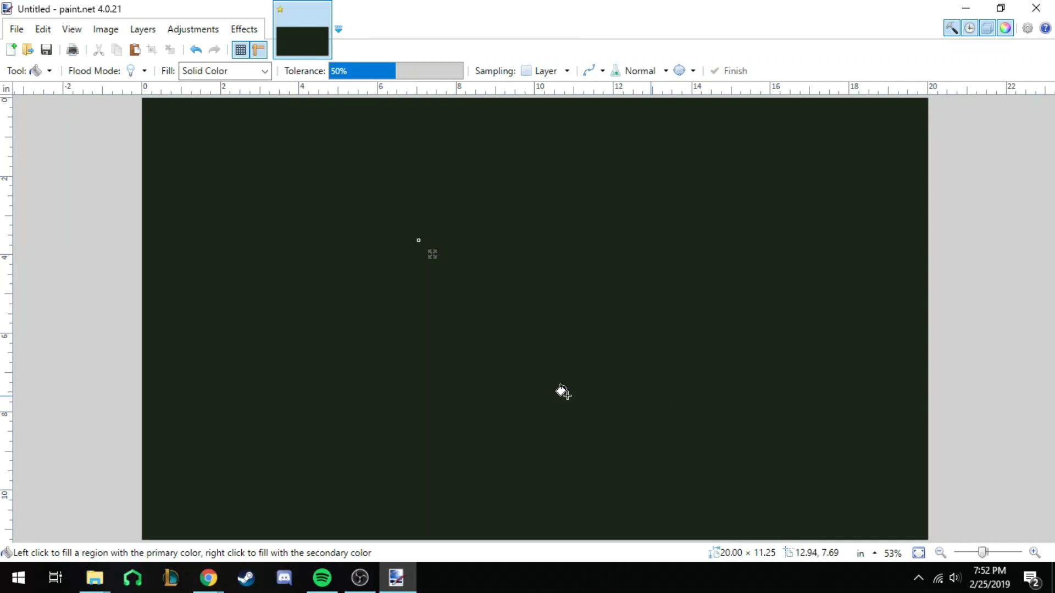
Refill the entire canvas with a muted light green.
click(610, 279)
click(624, 294)
click(624, 293)
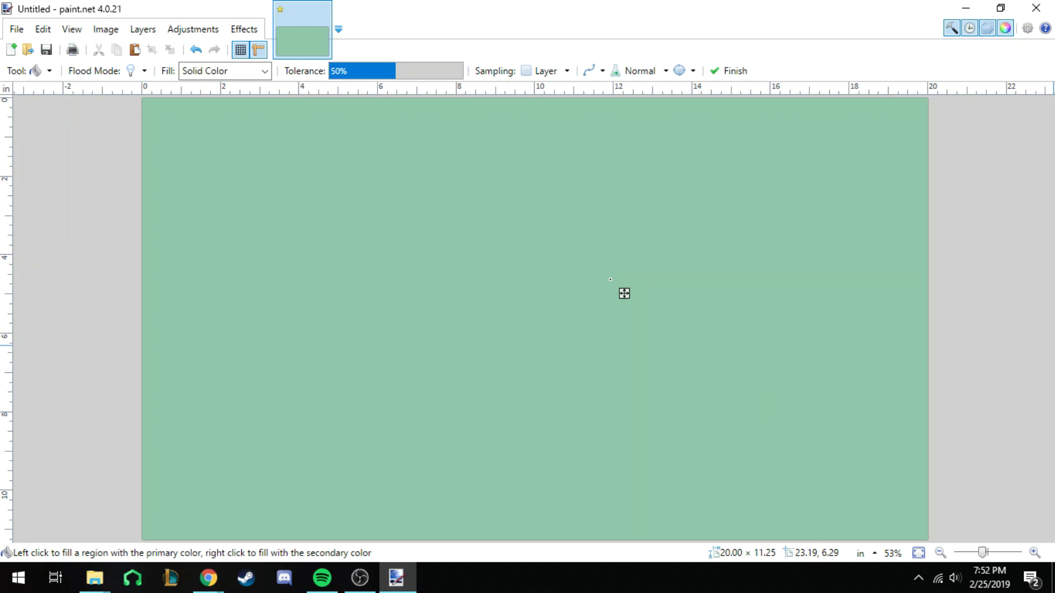
Draw a black stick figure with a large round head, eyes and a short slanted mouth on the green canvas.
key(t)
key(b)
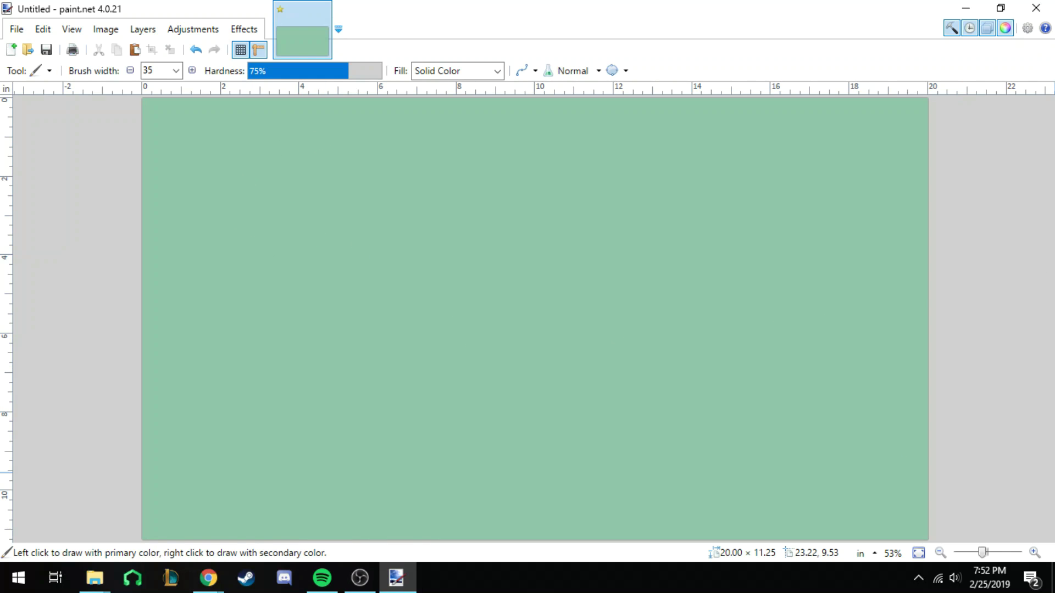
mouse_move(336, 149)
mouse_down()
mouse_move(273, 148)
mouse_move(232, 231)
mouse_move(360, 198)
mouse_move(343, 148)
mouse_move(318, 142)
mouse_up()
drag(303, 254, 350, 409)
drag(320, 328, 250, 397)
drag(303, 228, 315, 212)
drag(269, 293, 365, 280)
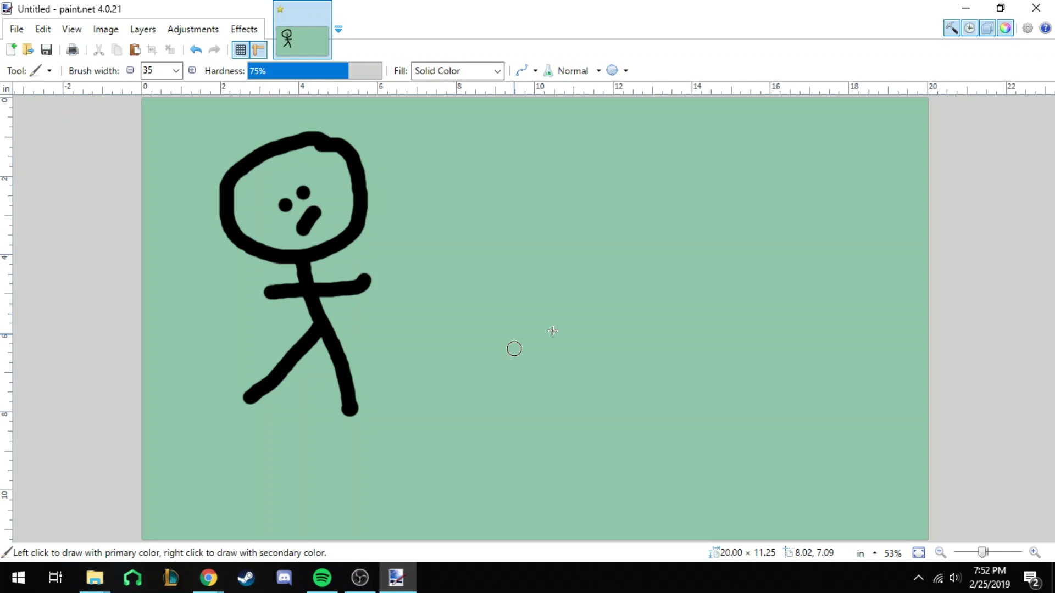
Draw a black duck with a long beak, tail, webbed feet, smiling face and zigzag wing beside the stick figure.
mouse_move(635, 266)
mouse_down()
mouse_move(579, 277)
mouse_move(582, 299)
mouse_move(618, 294)
mouse_move(608, 341)
mouse_move(682, 277)
mouse_move(633, 268)
mouse_move(626, 294)
mouse_up()
mouse_move(644, 343)
mouse_down()
mouse_move(626, 412)
mouse_move(685, 450)
mouse_move(804, 432)
mouse_move(810, 350)
mouse_move(666, 348)
mouse_up()
mouse_move(822, 382)
mouse_down()
mouse_move(848, 353)
mouse_move(855, 380)
mouse_move(822, 411)
mouse_move(818, 434)
mouse_move(762, 458)
mouse_move(767, 494)
mouse_move(727, 512)
mouse_move(769, 497)
mouse_move(766, 518)
mouse_move(739, 516)
mouse_up()
mouse_move(700, 455)
mouse_down()
mouse_move(666, 506)
mouse_move(679, 517)
mouse_move(691, 487)
mouse_move(710, 514)
mouse_up()
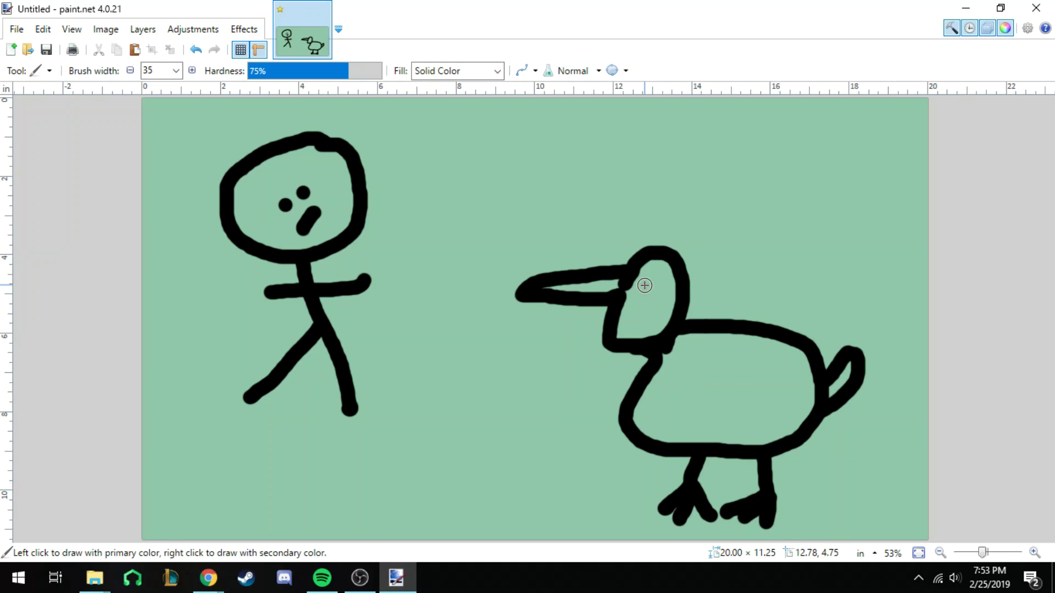
mouse_move(633, 316)
mouse_down()
mouse_move(653, 326)
mouse_move(658, 304)
mouse_up()
mouse_move(708, 371)
mouse_down()
mouse_move(730, 406)
mouse_move(761, 407)
mouse_move(787, 360)
mouse_up()
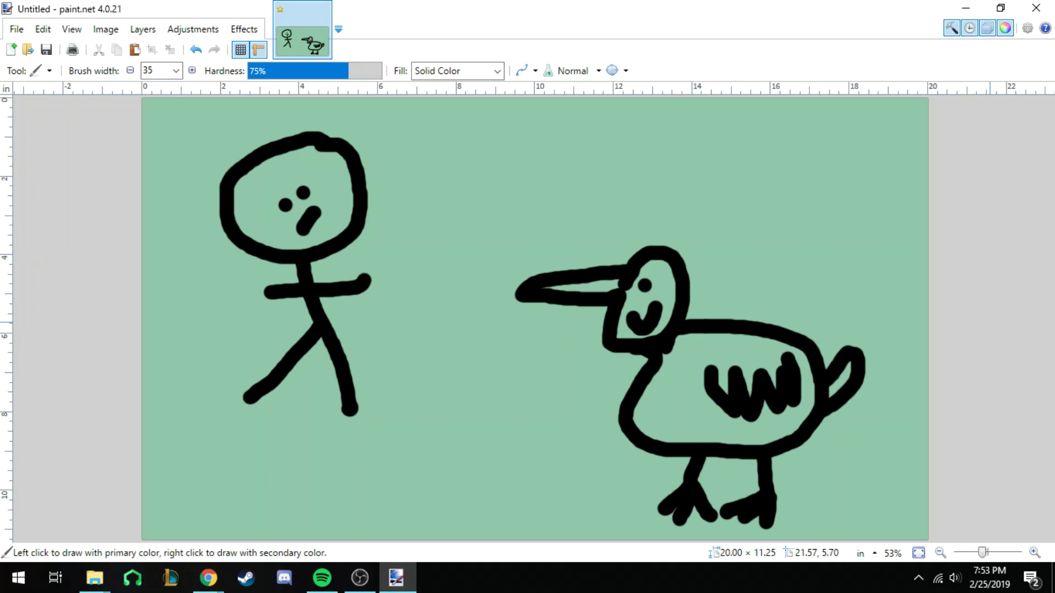
Select the duck with a rectangle about 11.13 × 9.01 in, move it over the stick figure and deselect.
key(s)
drag(900, 185, 463, 540)
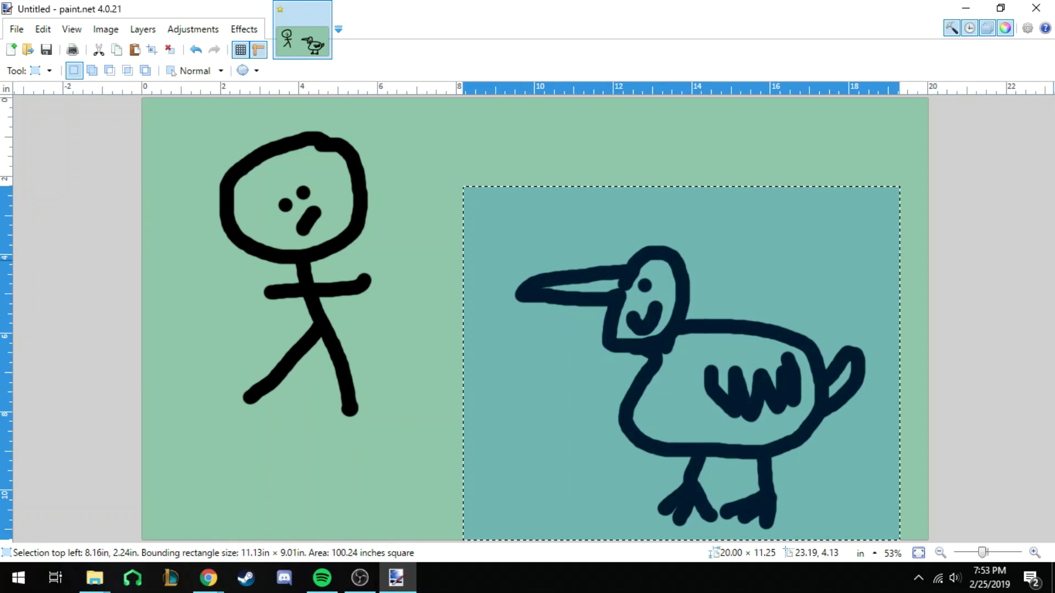
key(m)
drag(846, 475, 482, 362)
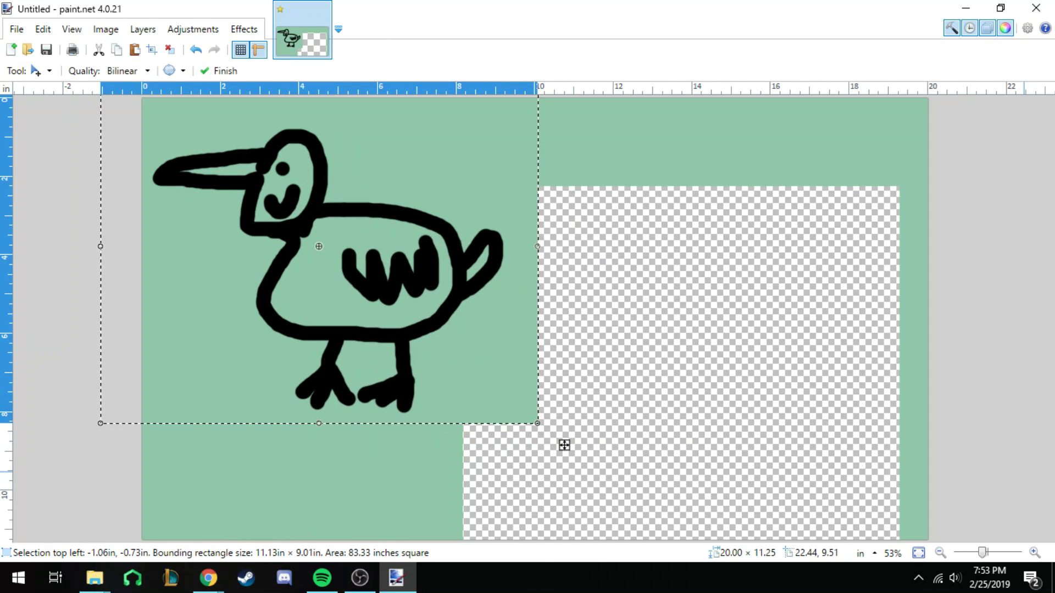
key(s)
click(939, 254)
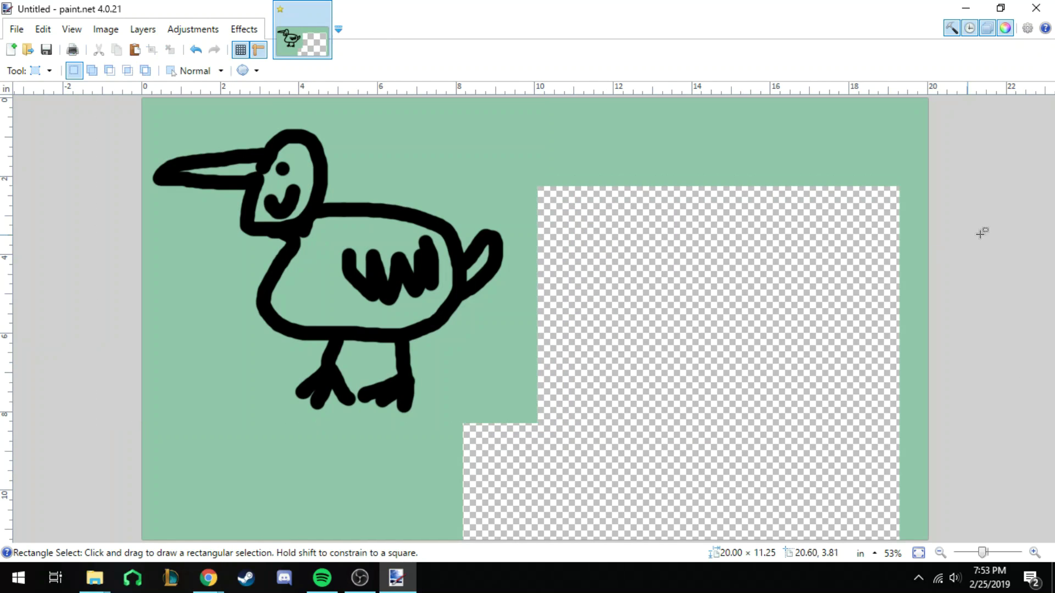
Erase zigzag strokes across the duck with the eraser at width 35.
key(e)
mouse_move(471, 278)
mouse_down()
mouse_move(329, 379)
mouse_move(351, 108)
mouse_move(256, 439)
mouse_move(441, 312)
mouse_move(429, 309)
mouse_up()
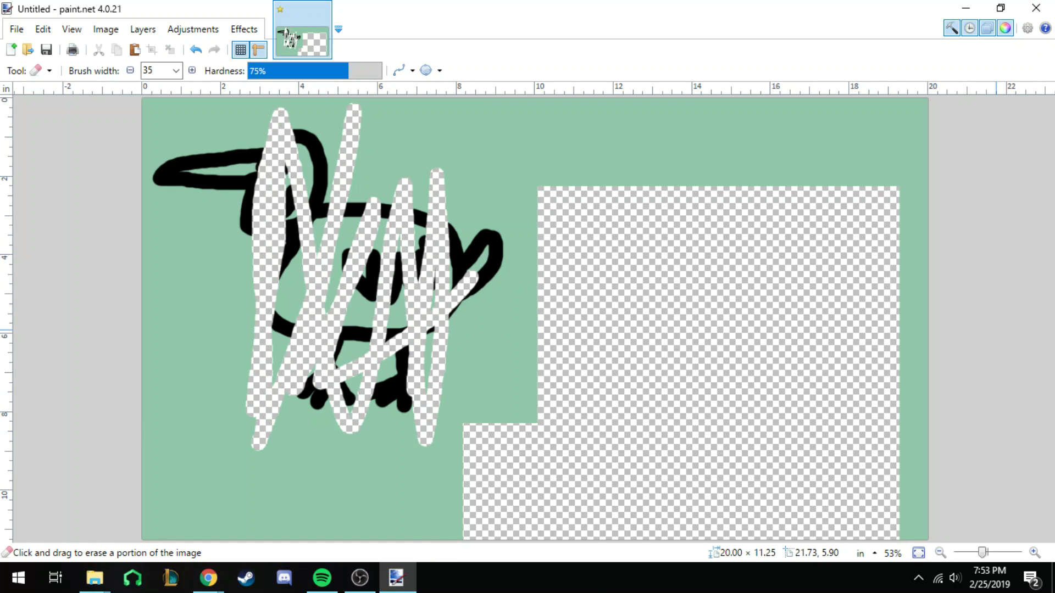
Flood the green background, the transparent cutout and the erased strokes across the duck with solid bright pink.
key(f)
click(644, 180)
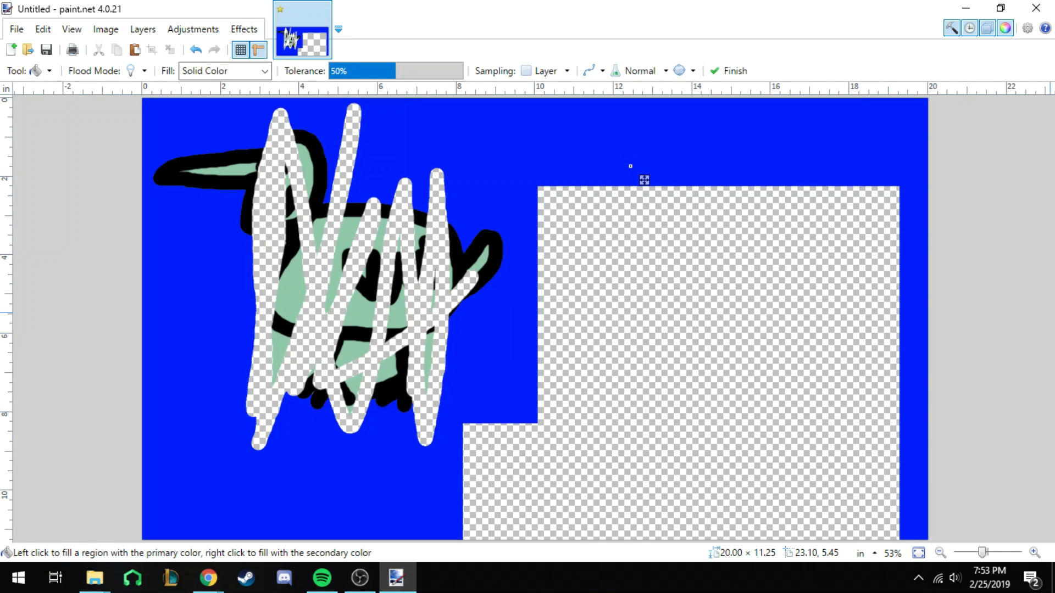
key(x)
click(545, 178)
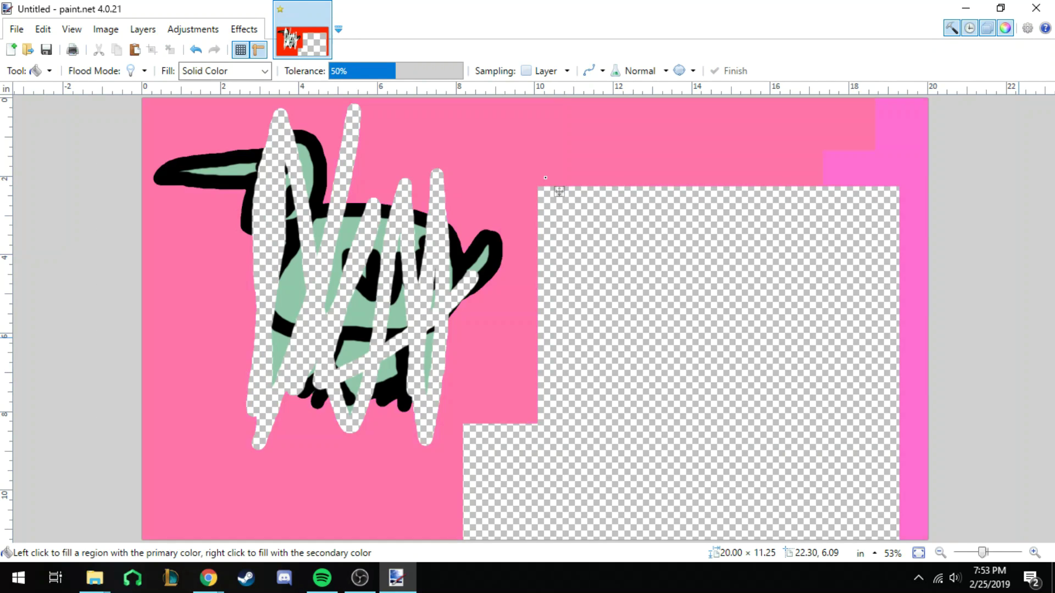
mouse_move(559, 191)
mouse_down()
mouse_move(671, 325)
mouse_move(705, 340)
mouse_up()
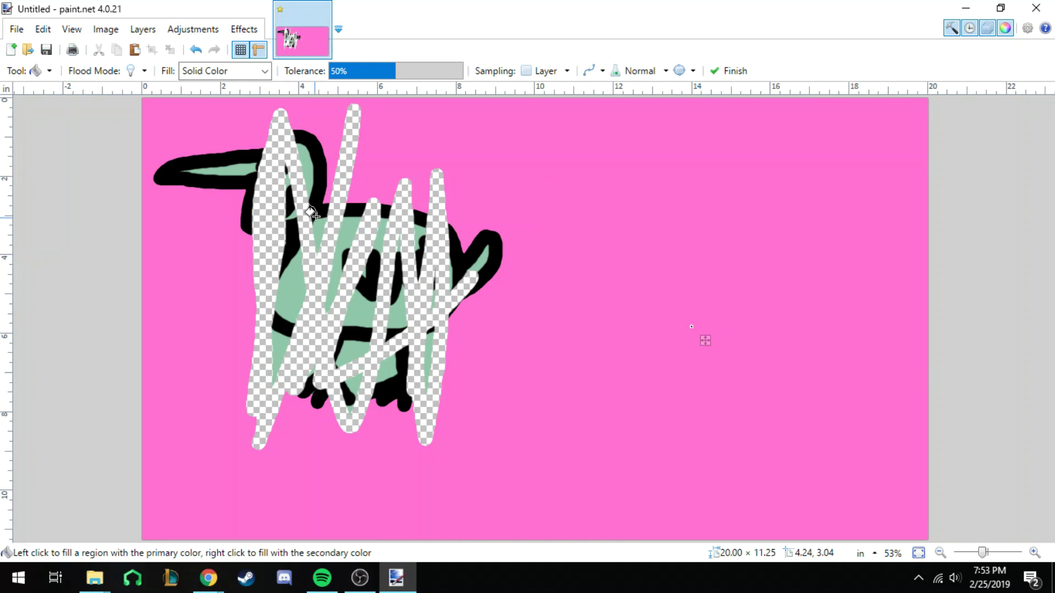
click(334, 214)
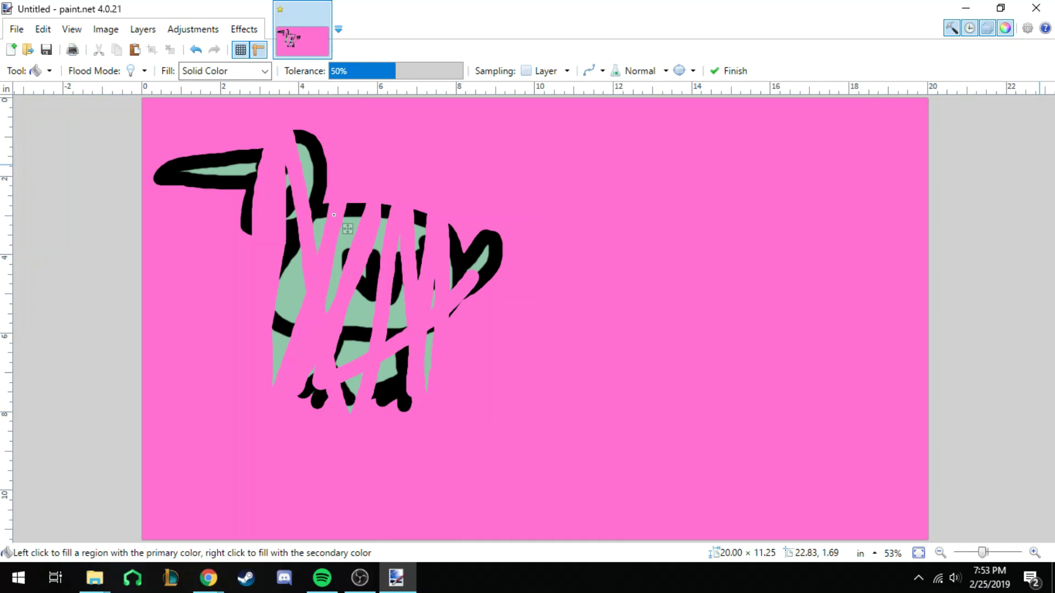
Handwrite "bro fresco" in black on two lines beside the duck with the paintbrush at width 35.
key(e)
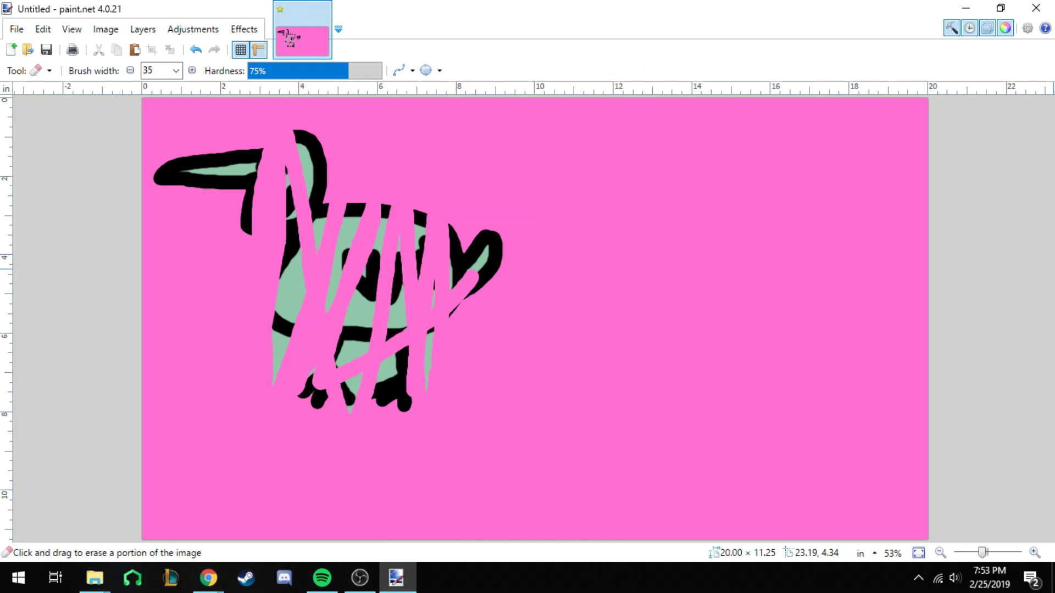
key(b)
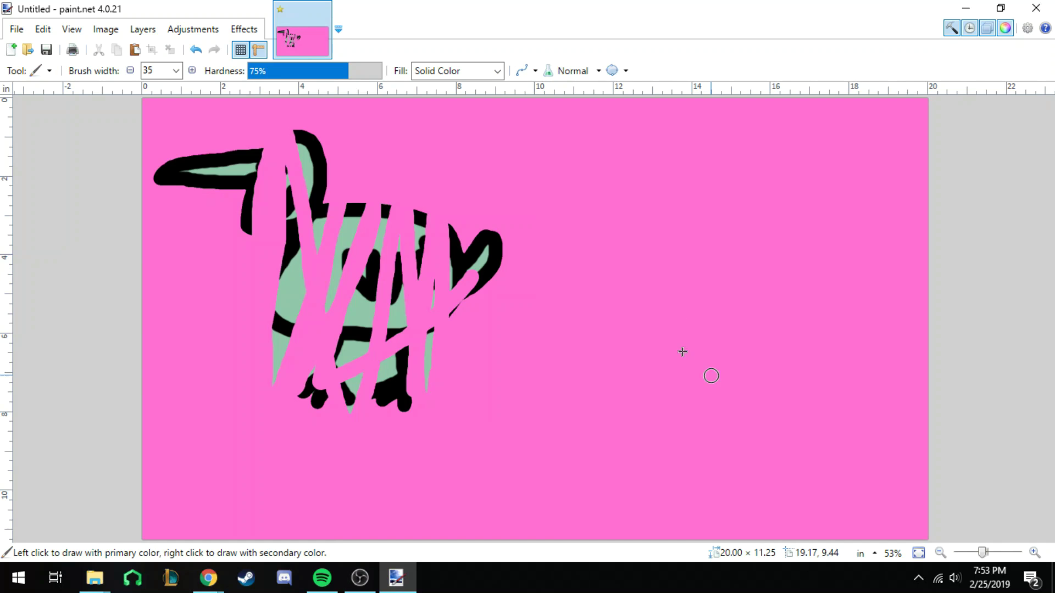
mouse_move(524, 147)
mouse_down()
mouse_move(528, 223)
mouse_move(555, 236)
mouse_move(536, 217)
mouse_up()
mouse_move(611, 182)
mouse_down()
mouse_move(611, 199)
mouse_move(671, 175)
mouse_move(693, 243)
mouse_move(721, 186)
mouse_move(704, 183)
mouse_up()
mouse_move(556, 268)
mouse_down()
mouse_move(500, 316)
mouse_move(510, 365)
mouse_up()
mouse_move(479, 327)
mouse_down()
mouse_move(558, 322)
mouse_move(574, 358)
mouse_move(627, 303)
mouse_up()
mouse_move(625, 333)
mouse_down()
mouse_move(681, 328)
mouse_move(691, 362)
mouse_up()
mouse_move(716, 308)
mouse_down()
mouse_move(701, 336)
mouse_move(708, 378)
mouse_up()
mouse_move(765, 307)
mouse_down()
mouse_move(753, 331)
mouse_move(811, 357)
mouse_up()
mouse_move(830, 307)
mouse_down()
mouse_move(817, 373)
mouse_move(854, 306)
mouse_move(825, 306)
mouse_up()
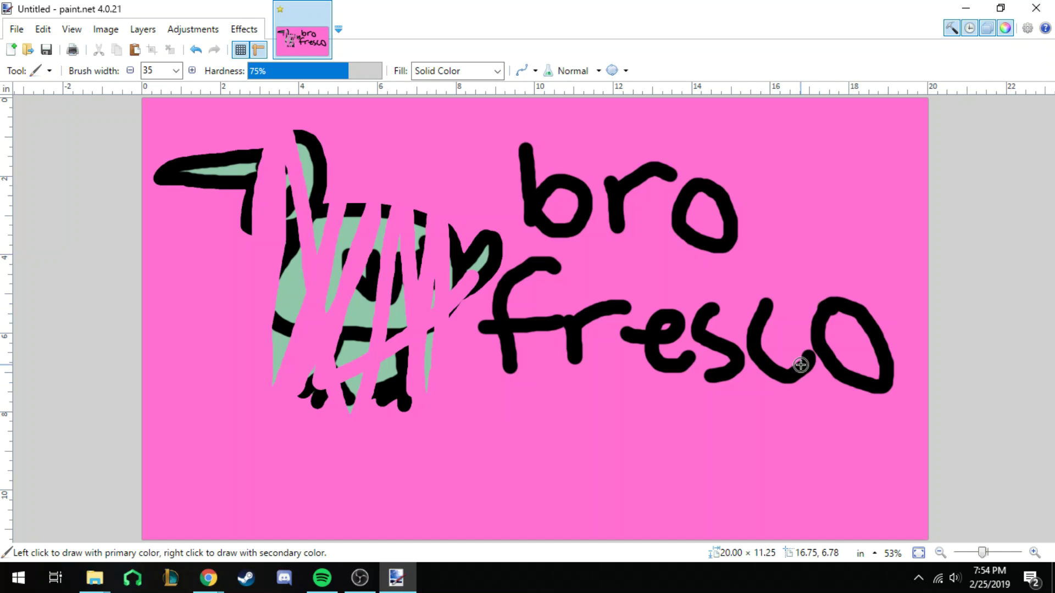
Paint three black exclamation marks with dots beneath the handwritten words.
drag(562, 403, 570, 444)
drag(609, 405, 608, 442)
click(619, 489)
drag(669, 398, 662, 446)
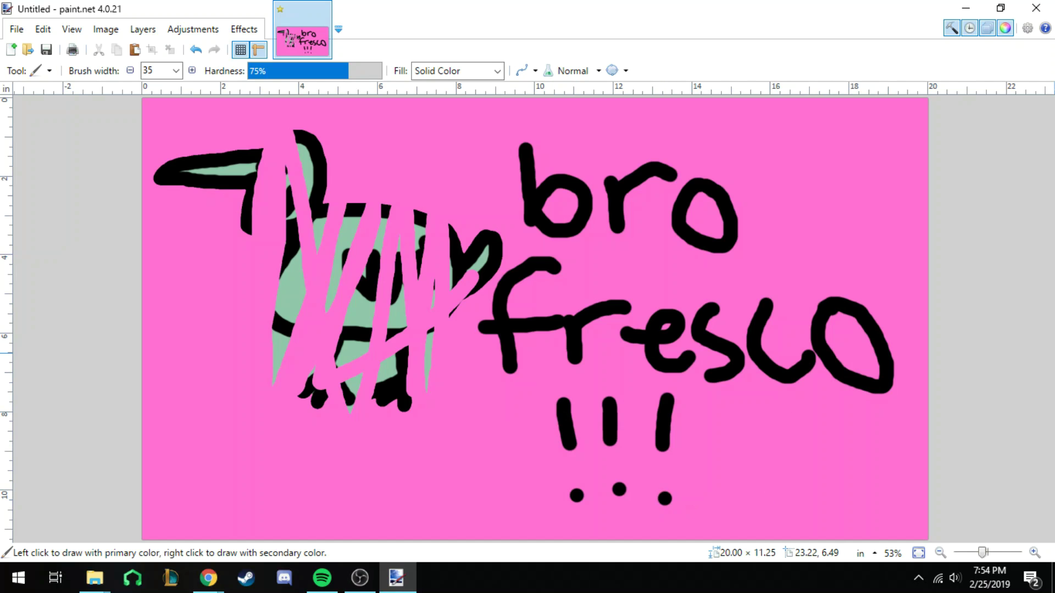
Set the Clone Stamp's brush width to 350 and try a stroke across the duck.
key(l)
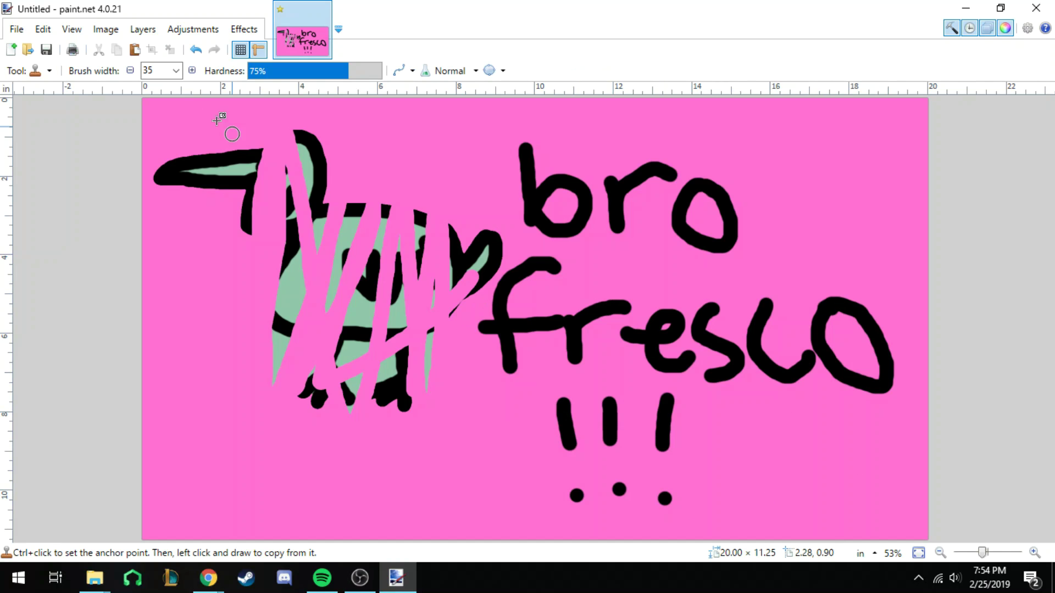
click(175, 71)
click(165, 360)
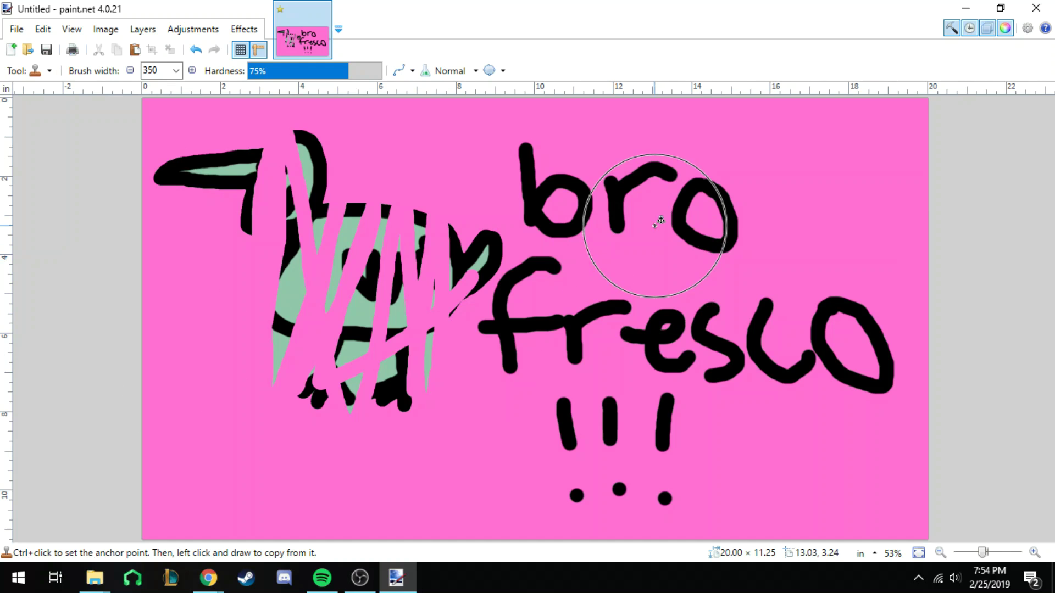
mouse_move(364, 191)
mouse_down()
mouse_move(274, 236)
mouse_move(282, 364)
mouse_move(483, 341)
mouse_move(552, 350)
mouse_move(165, 277)
mouse_move(200, 159)
mouse_move(209, 276)
mouse_up()
Select the entire canvas and delete its contents.
key(ctrl+a)
key(Delete)
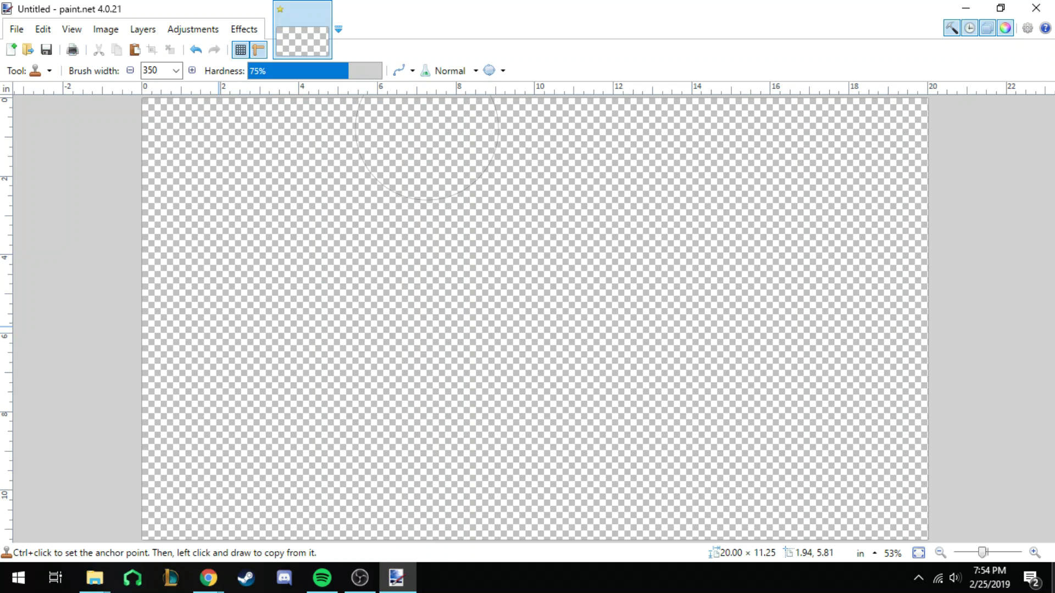